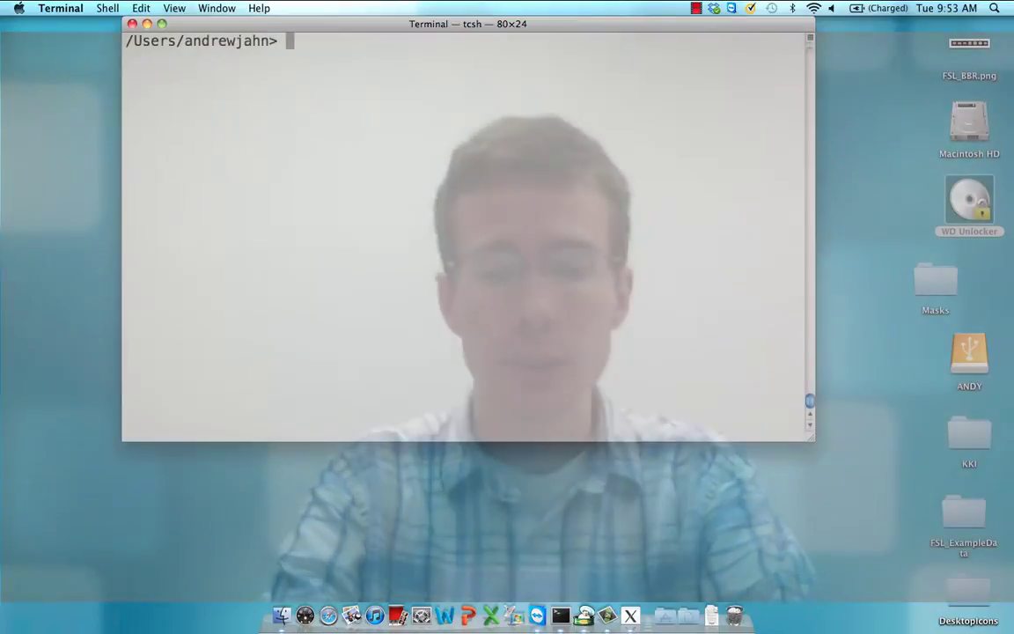
- Launch AFNI from Terminal on the anat_MNI+tlrc. template dataset
type("afni anat_MNi")
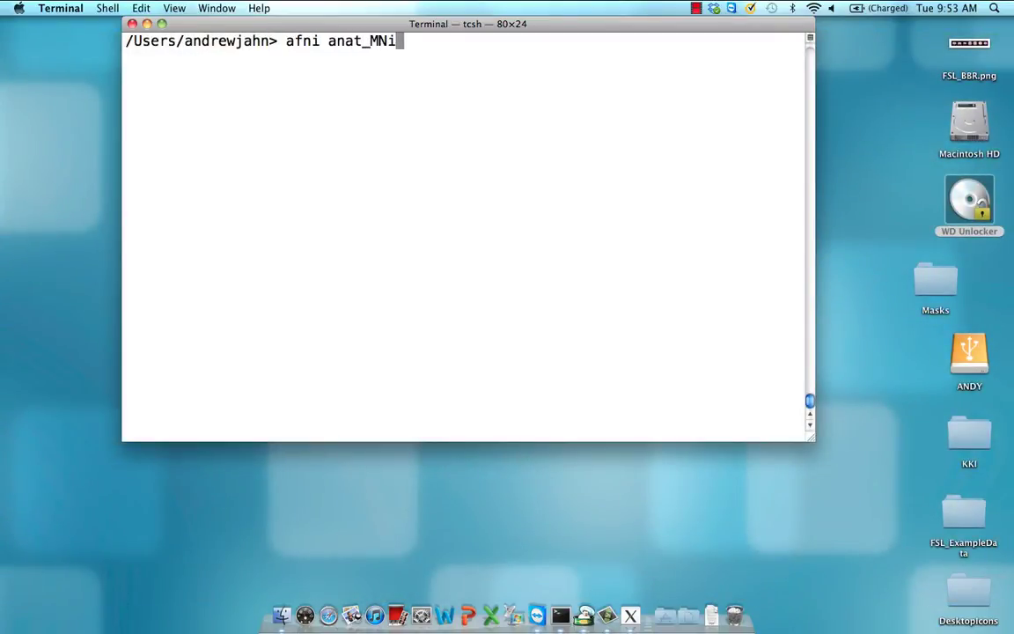
key("BackSpace")
type("I")
key("Tab")
key("Return")
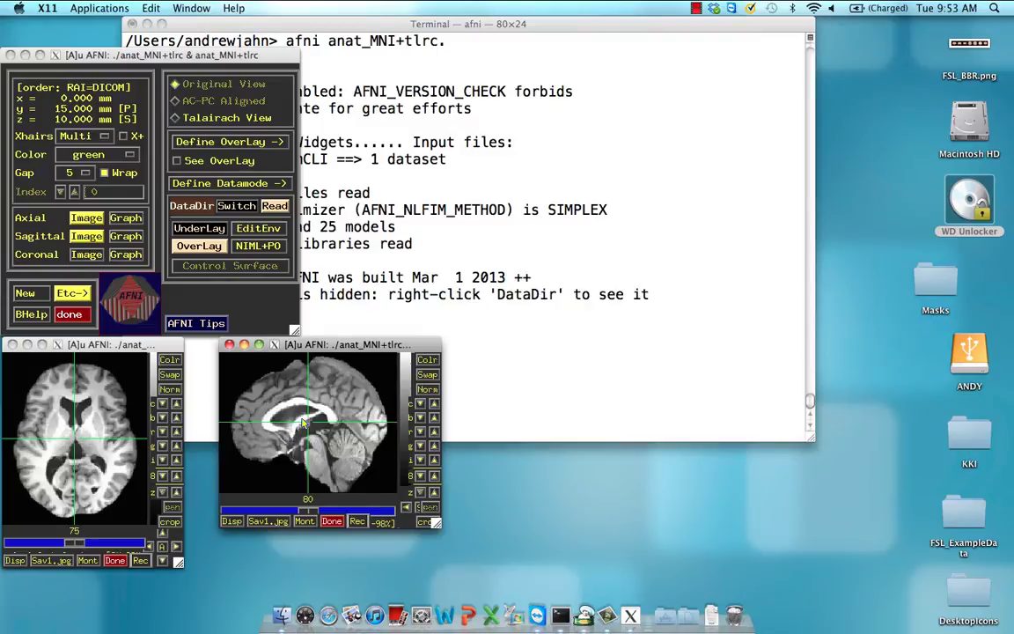
- Jump the crosshairs to the Right Nucleus Accumbens atlas location (-12, -8, -8), then quit AFNI
right_click(296, 421)
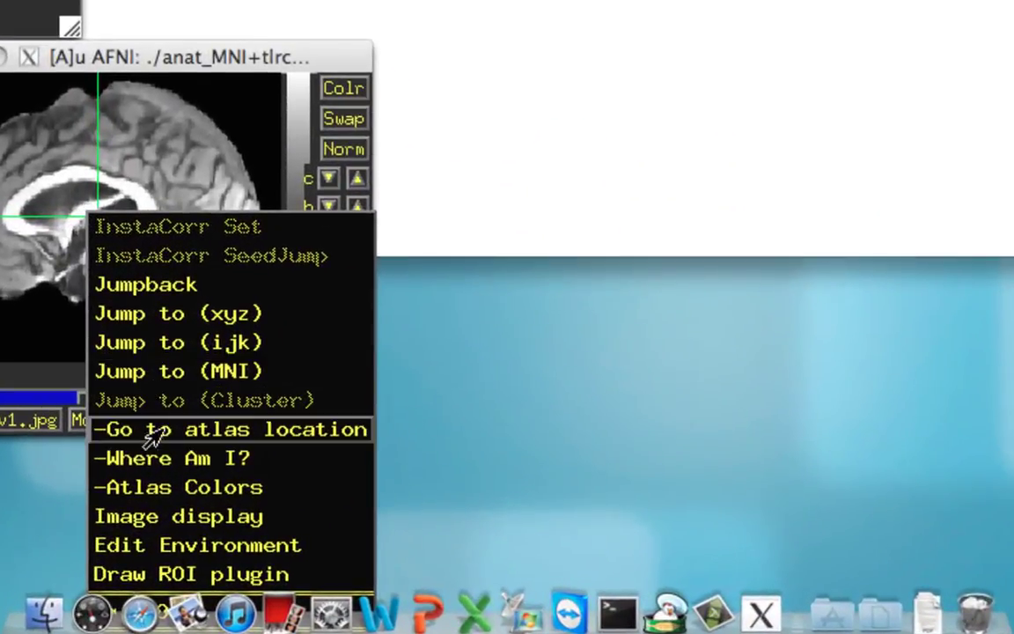
left_click(259, 493)
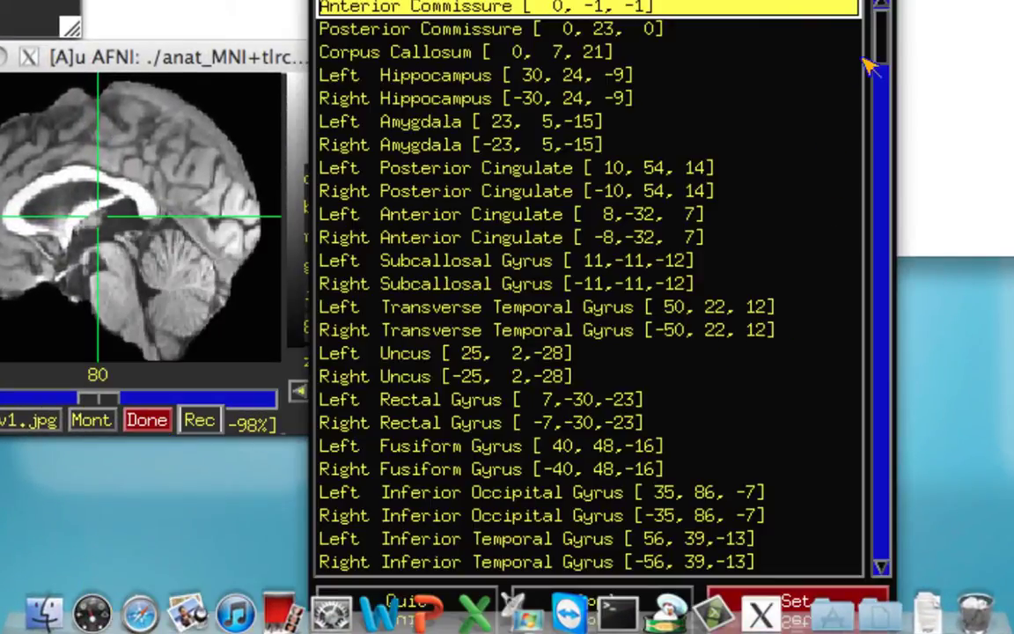
left_click_drag(890, 45, 897, 266)
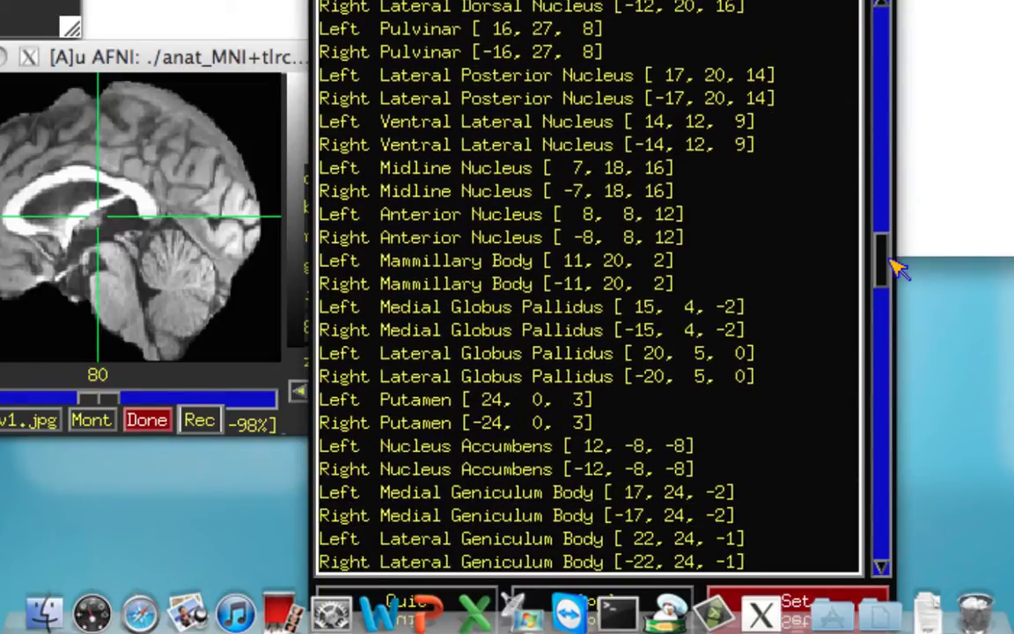
left_click(507, 476)
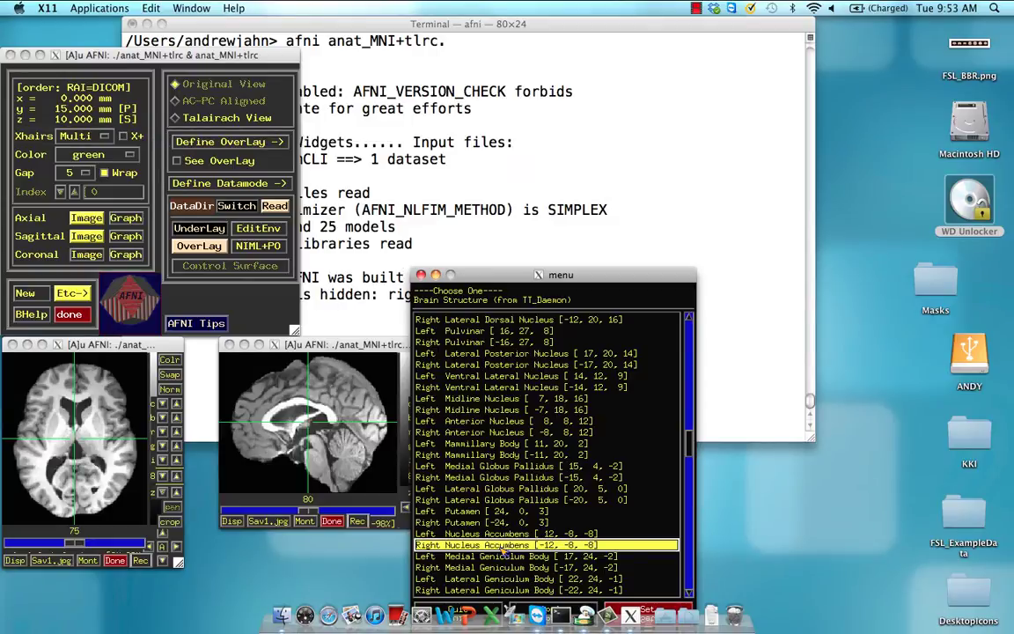
left_click(503, 550)
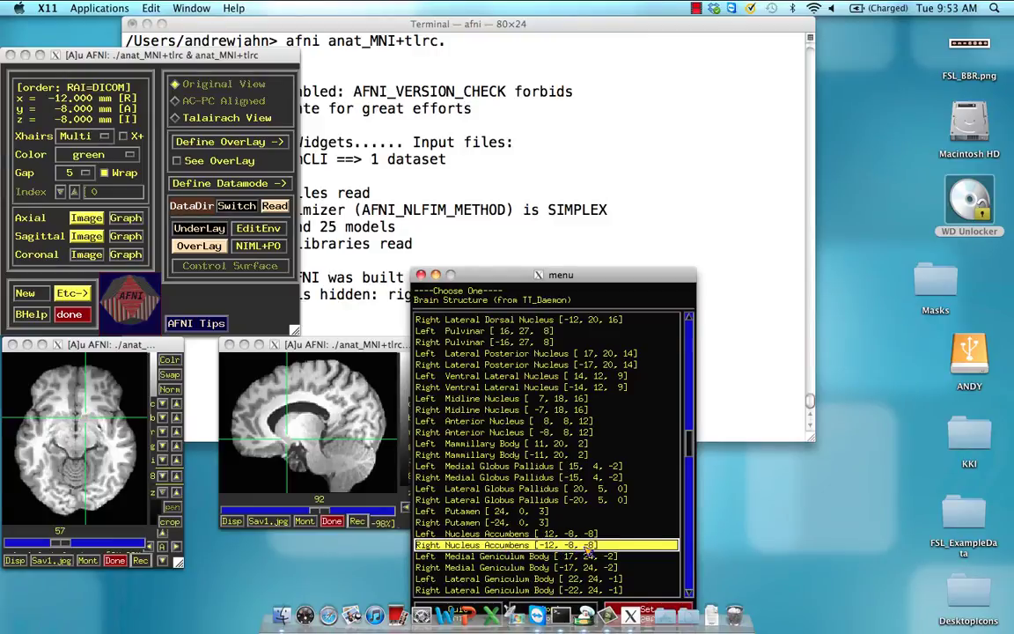
left_click(10, 56)
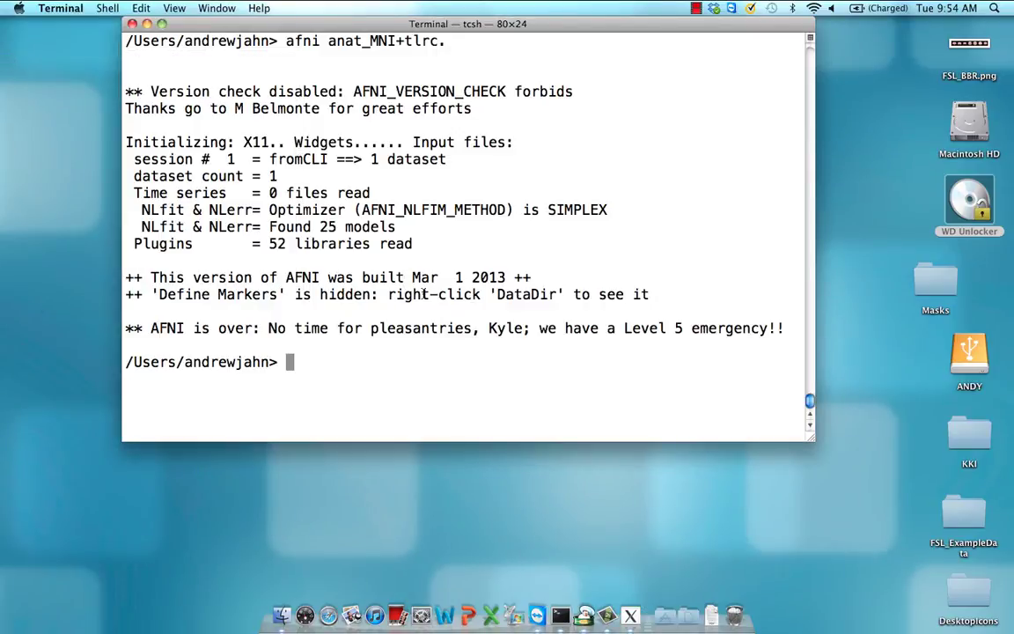
- Write the coordinates '-12 -8 -8' into a new file rightNacc.txt with vi and save it
type("vi rightNacc.txt")
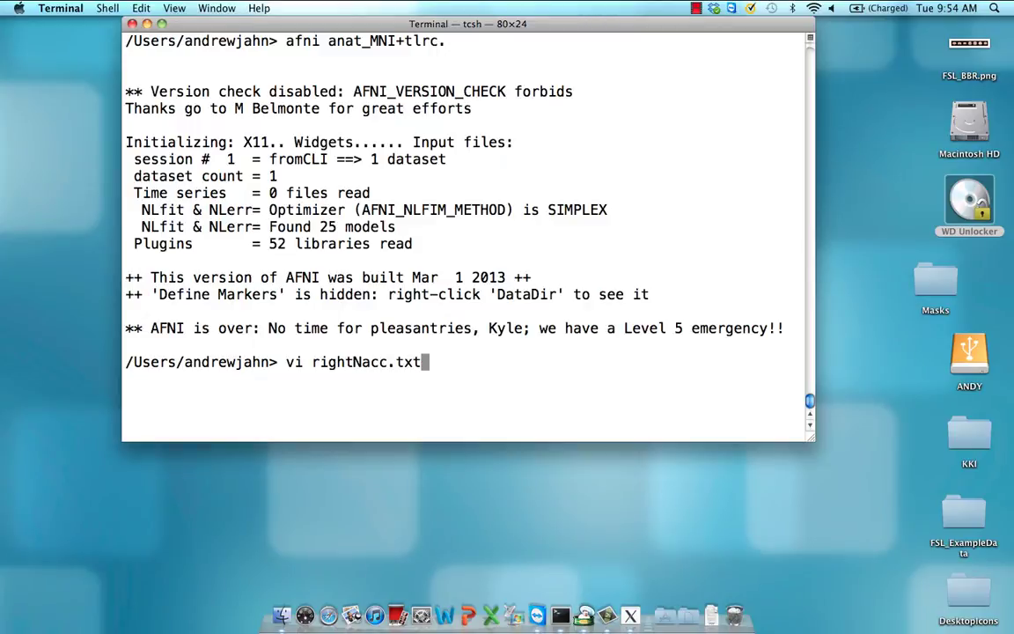
key("Return")
key("i")
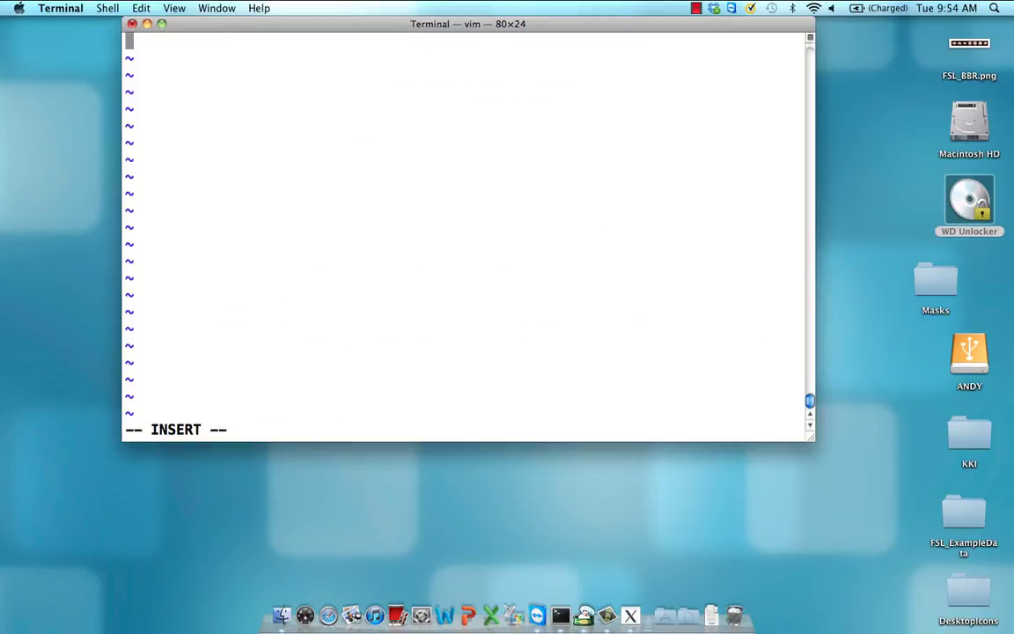
type("-12 -8 -8")
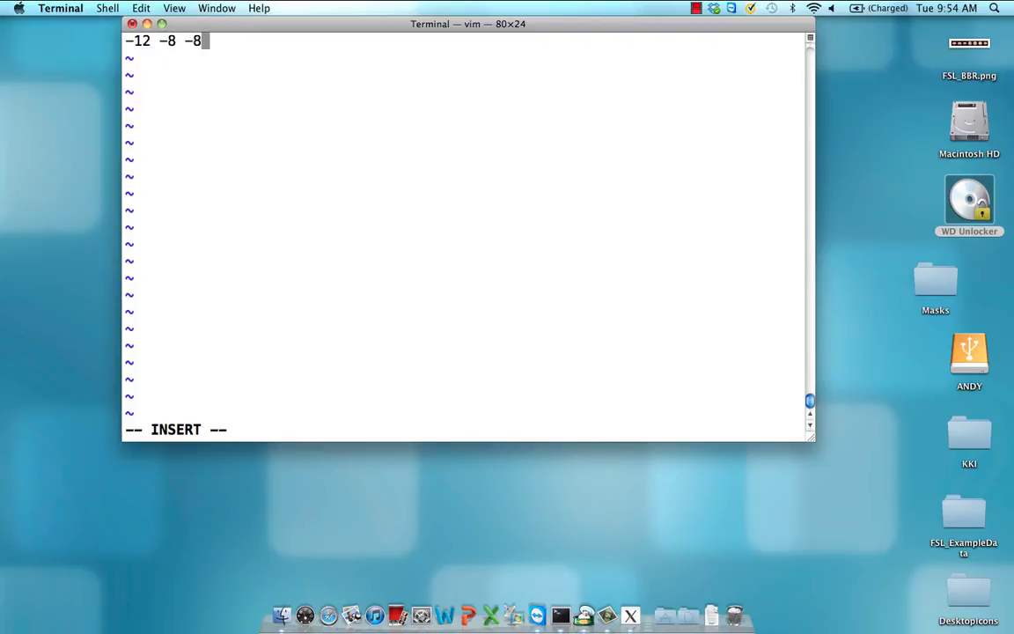
key("Escape")
type(":wq")
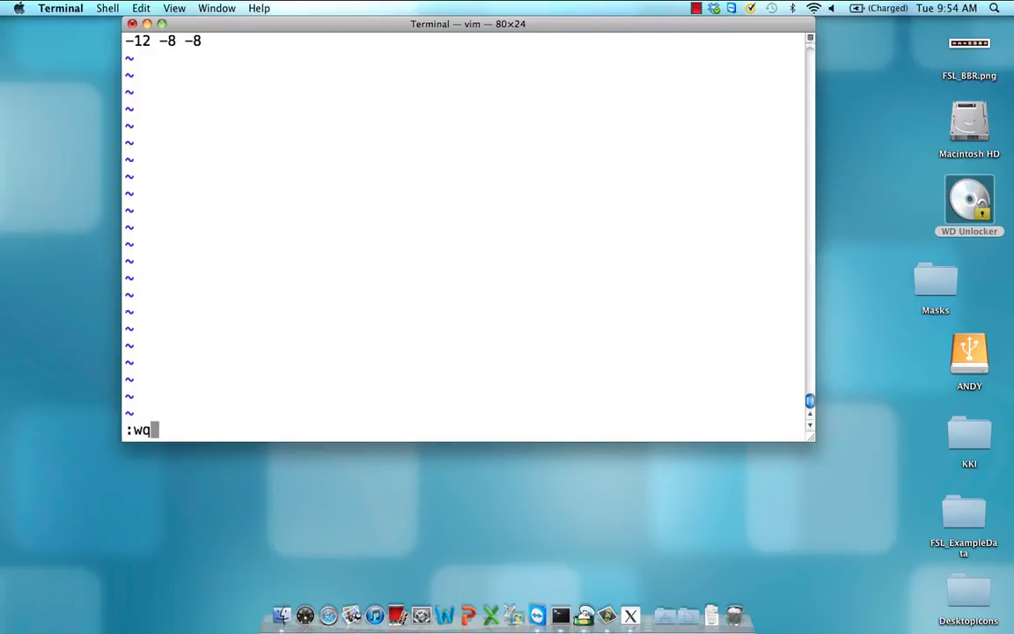
key("Return")
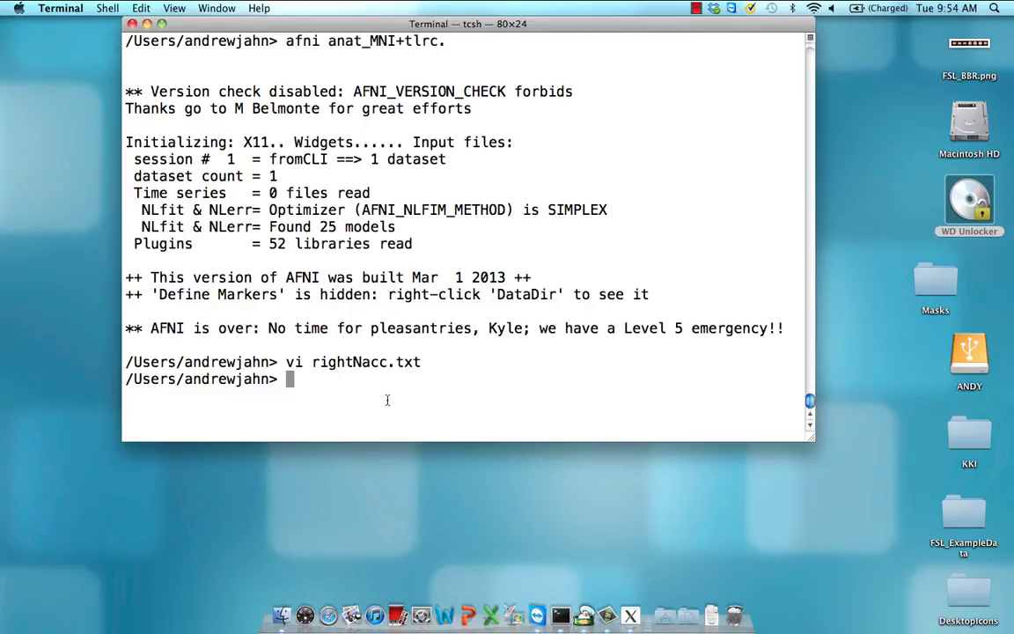
- Run 3dUndump with prefix rightNacc_2, master anat_MNI+tlrc, sphere radius 5 and coordinates from rightNacc.txt
type("3dUndump")
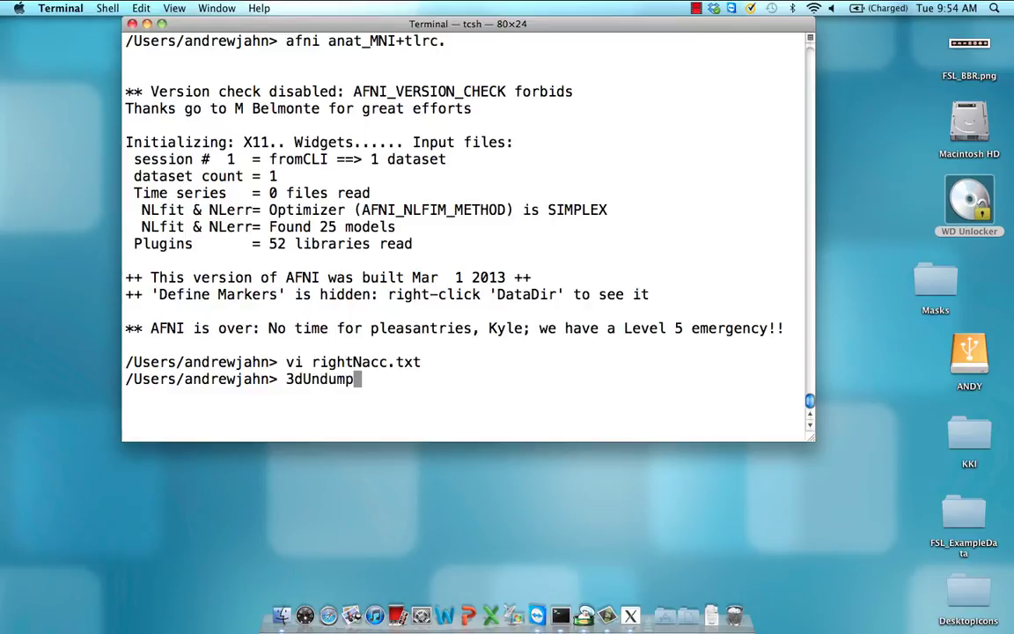
type(" -prefix ")
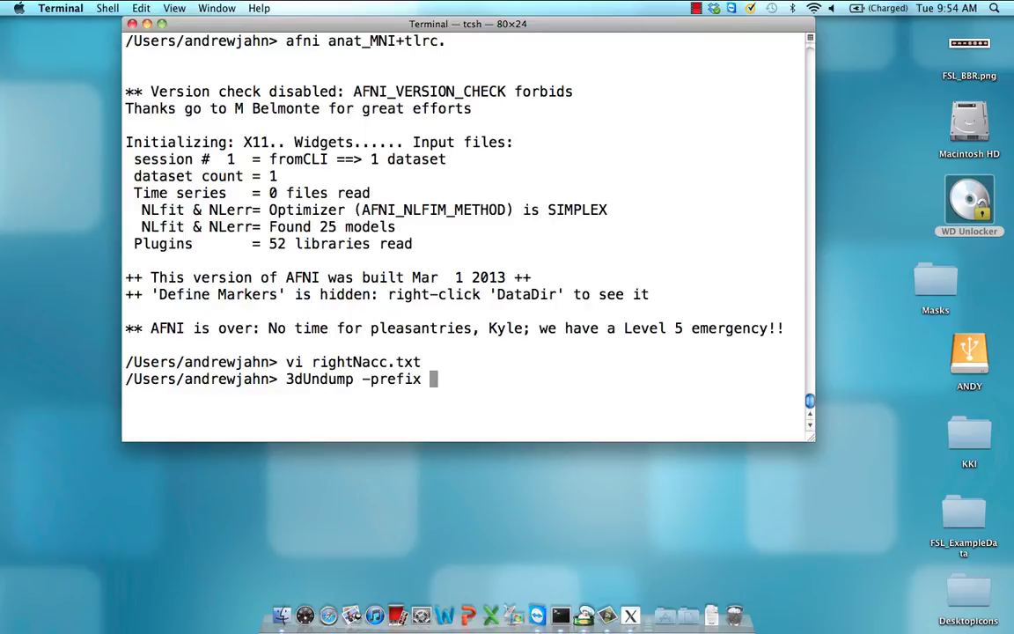
type("rightNacc")
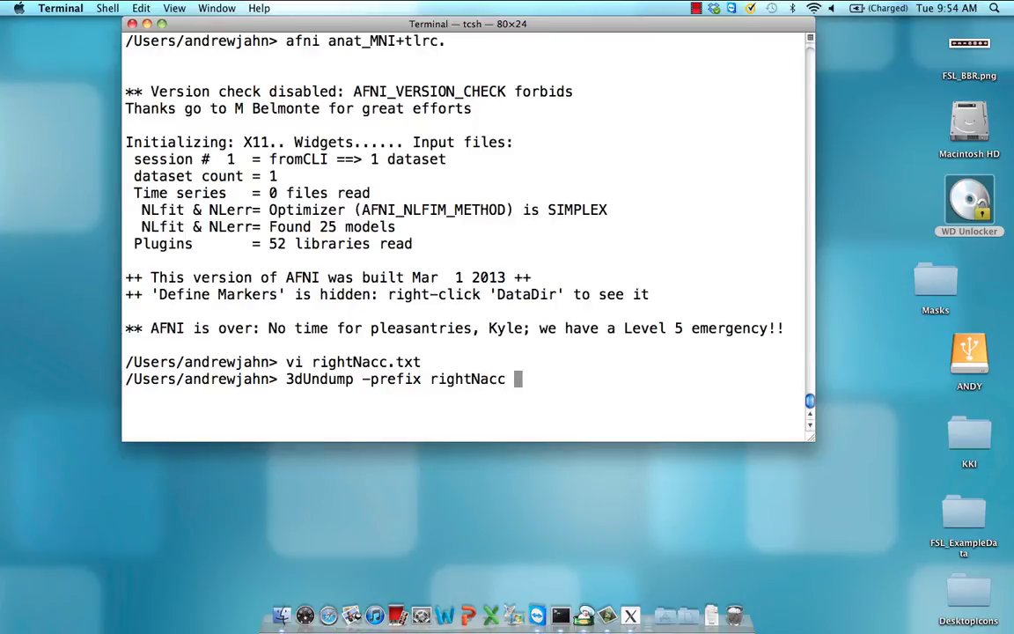
type(" -master an")
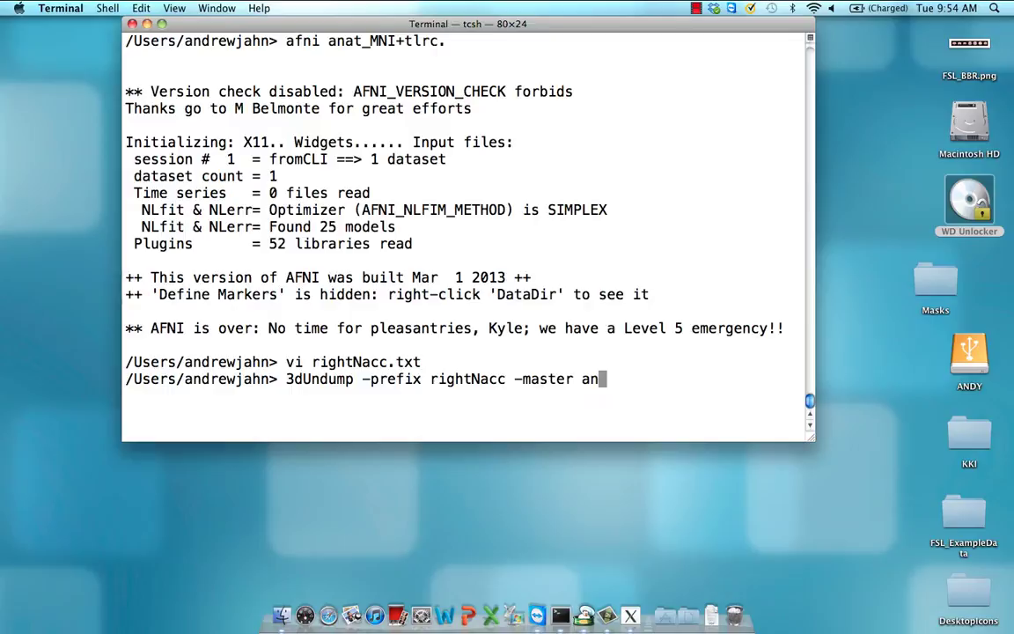
type("at_MNI+tlrc")
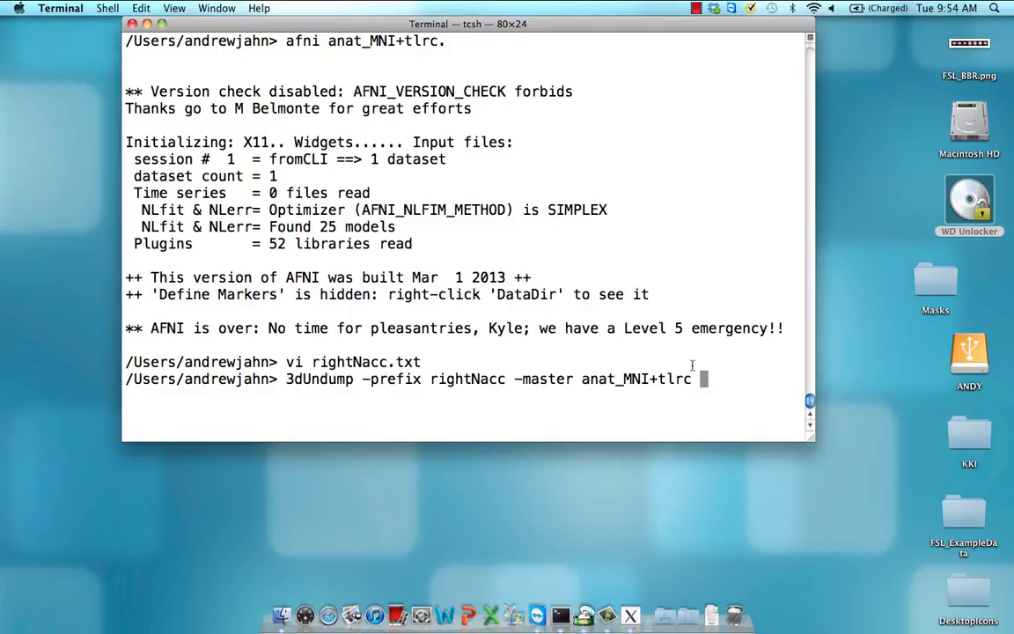
type("-srad 5 -xyz ")
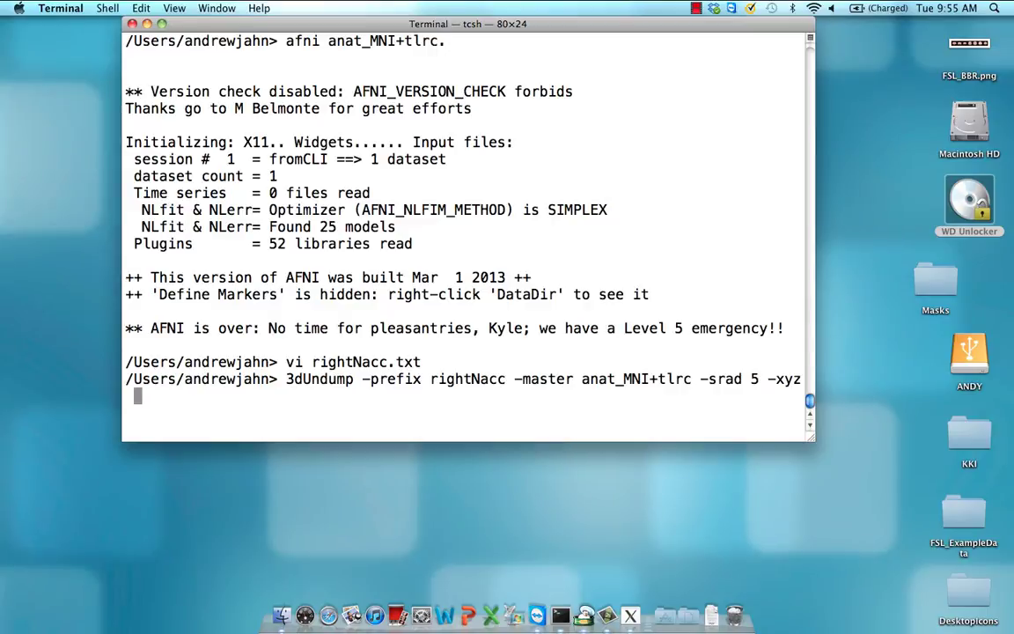
type("rightNacc")
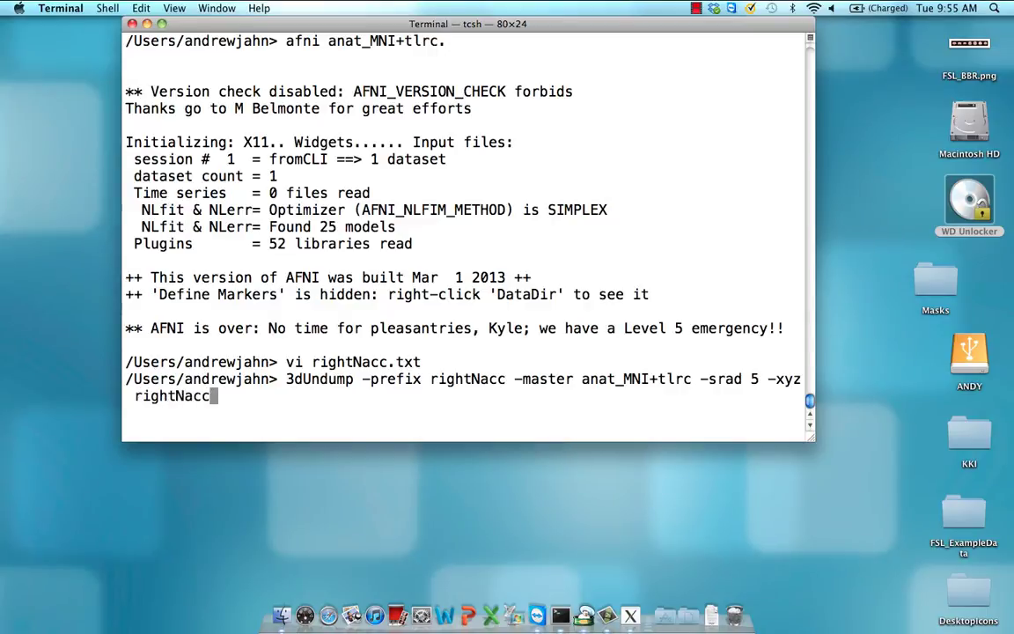
type(".txt")
key("Left")
key("Left")
key("Left")
key("Left")
key("Left")
key("Left")
key("Left")
key("Left")
key("Left")
key("Left")
key("Left")
key("Left")
key("Left")
key("Left")
key("Left")
key("Left")
key("Left")
key("Left")
key("Left")
key("Left")
key("Left")
key("Left")
key("Left")
key("Left")
key("Left")
key("Left")
key("Left")
key("Left")
key("Left")
key("Left")
key("Left")
key("Left")
key("Left")
key("Left")
key("Left")
key("Left")
key("Left")
key("Left")
key("Left")
key("Left")
key("Left")
key("Left")
key("Left")
key("Left")
key("Left")
type("_2")
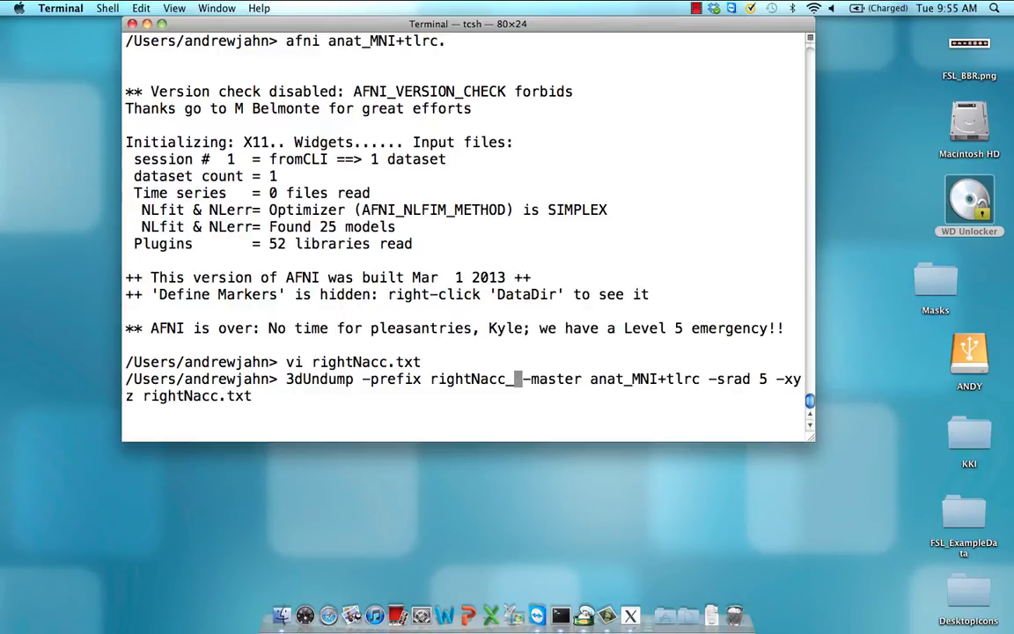
key("Return")
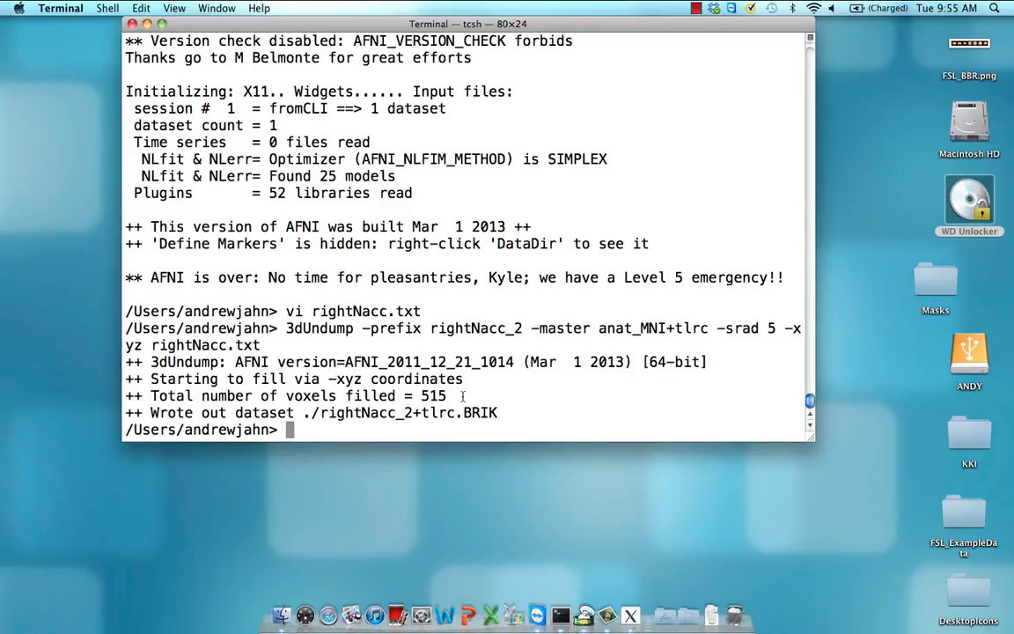
- Launch AFNI with the anat_MNI+tlrc. and rightNacc_2+tlrc. datasets
type("afni anat_MNI")
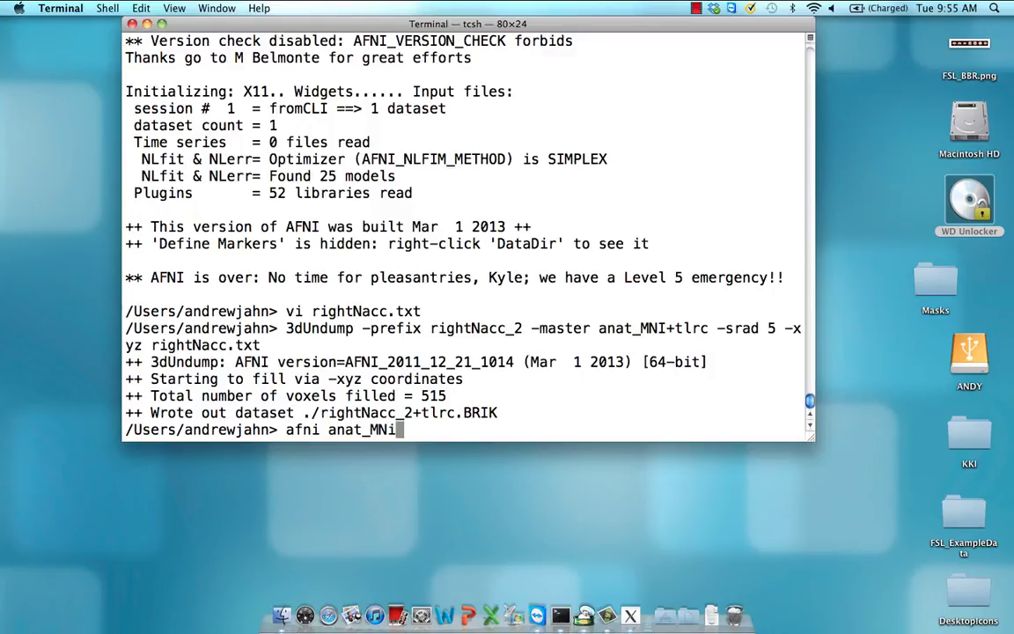
key("Tab")
type("rightNac")
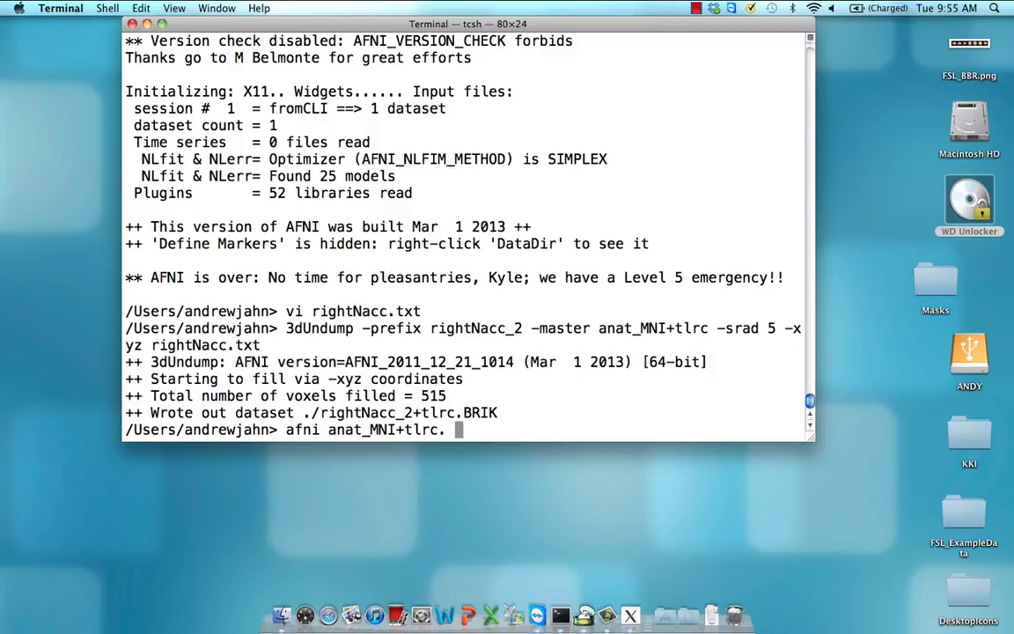
type("c_2")
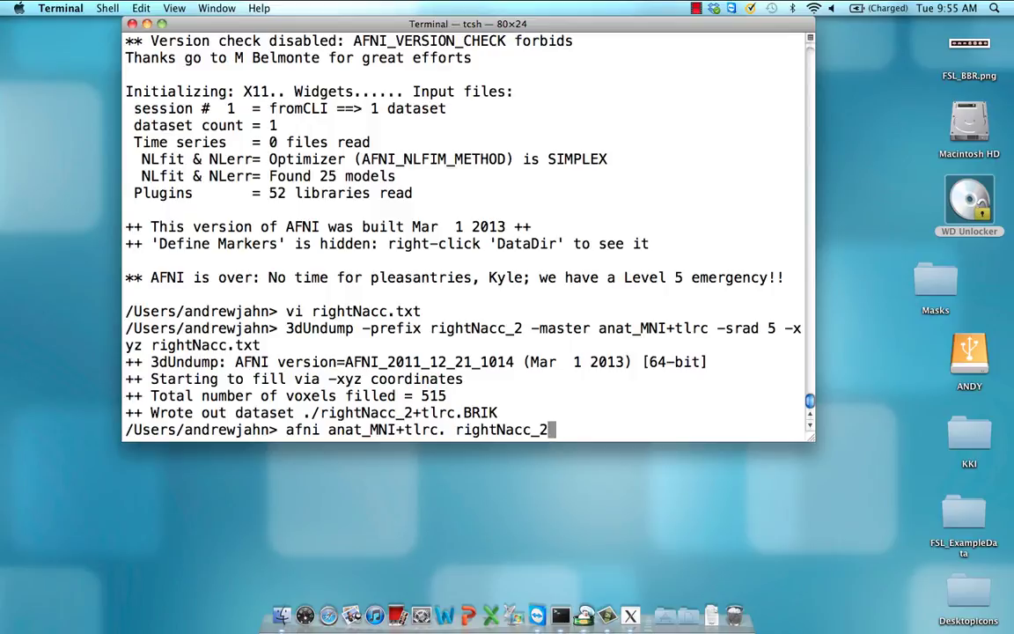
key("Tab")
key("Return")
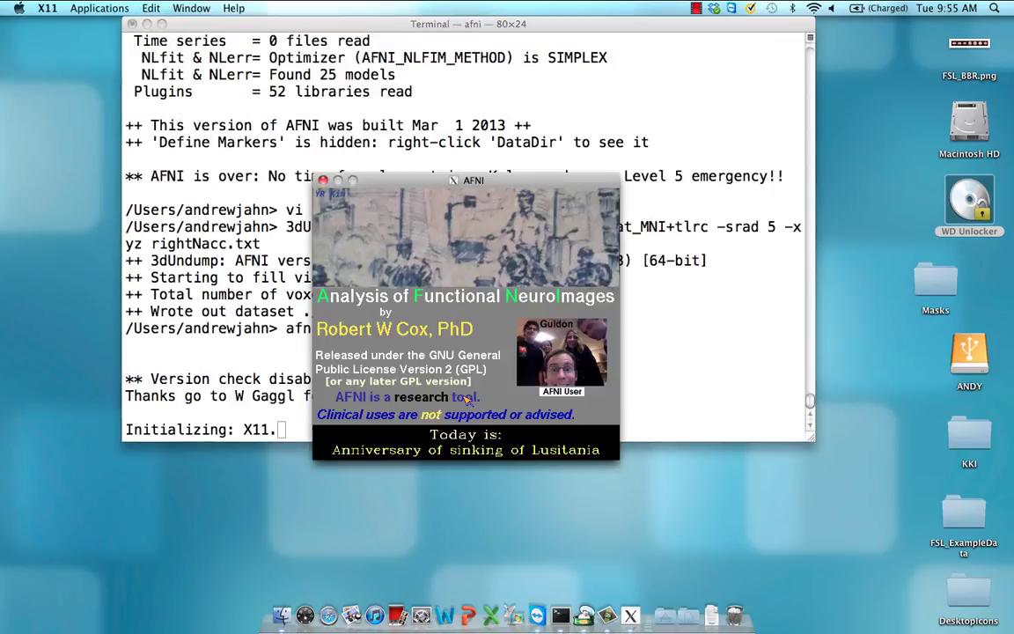
- Make rightNacc_2 the overlay and centre the focus on the red sphere in the axial view
left_click(274, 412)
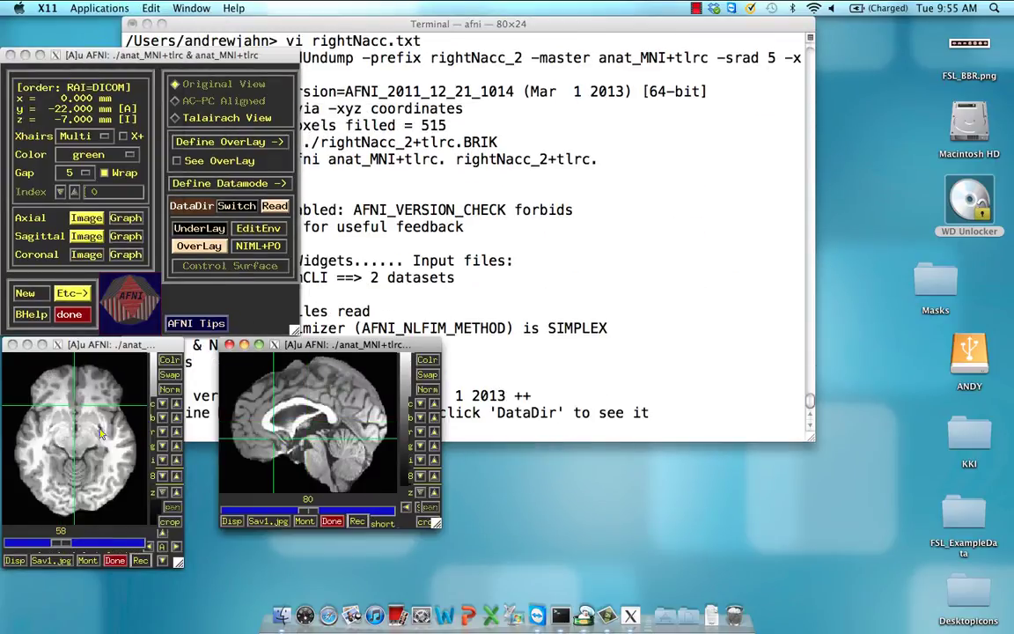
left_click(189, 246)
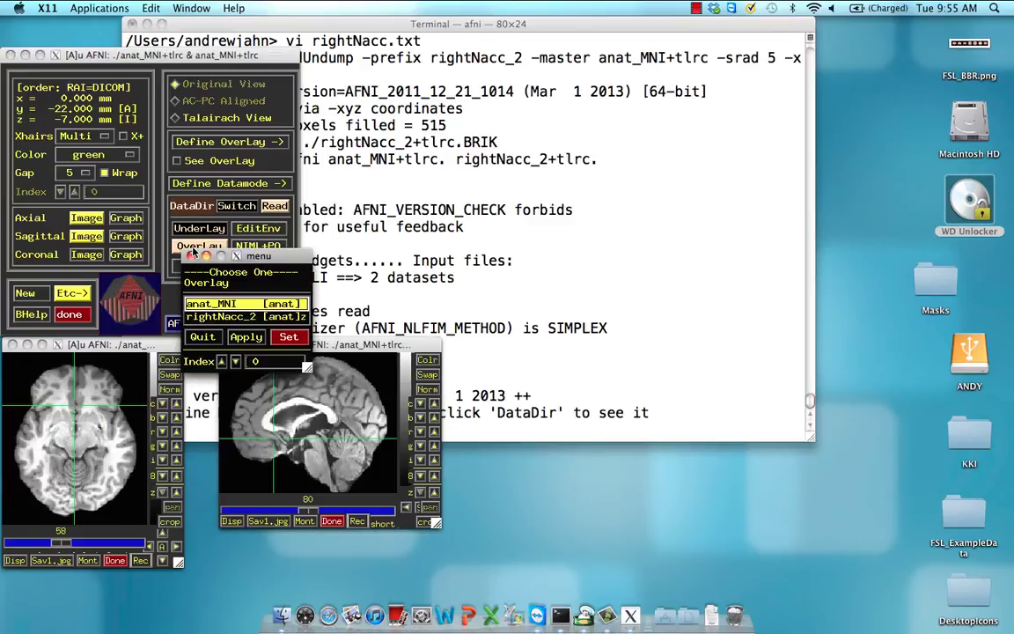
left_click(232, 317)
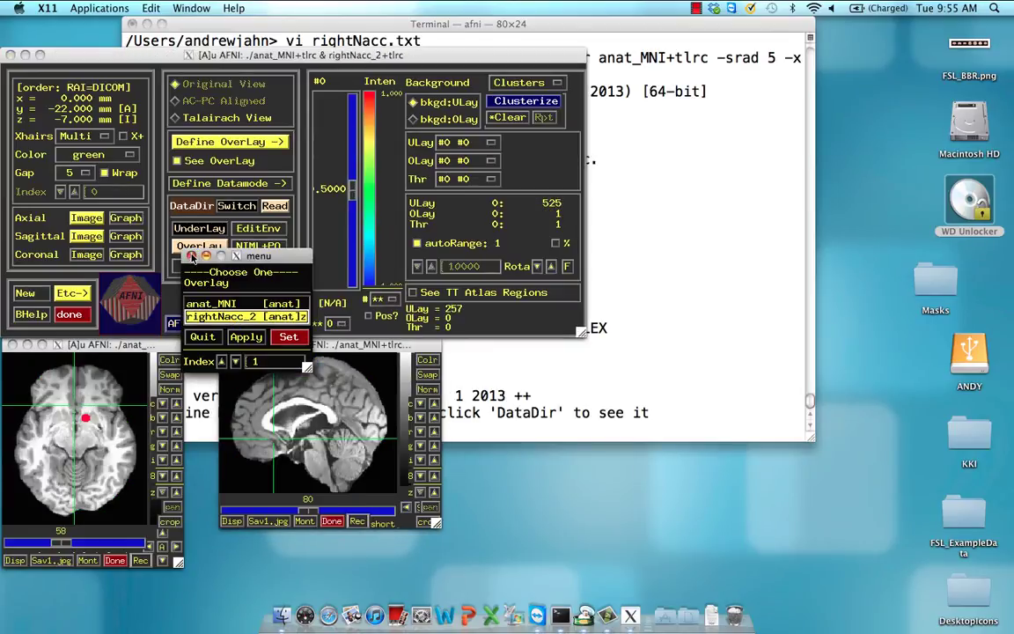
left_click(192, 256)
left_click(85, 420)
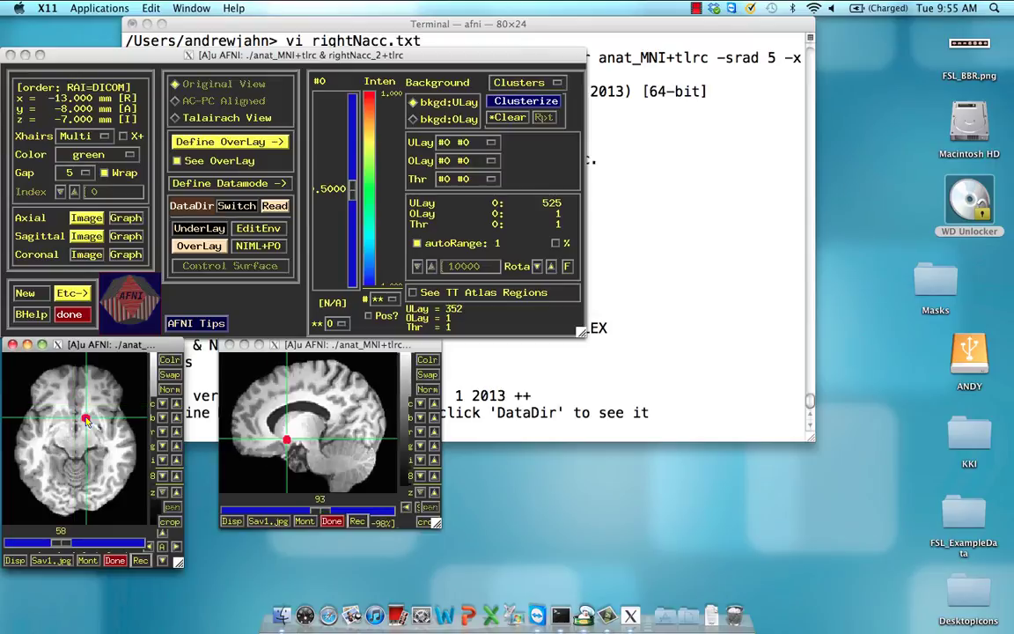
right_click(85, 420)
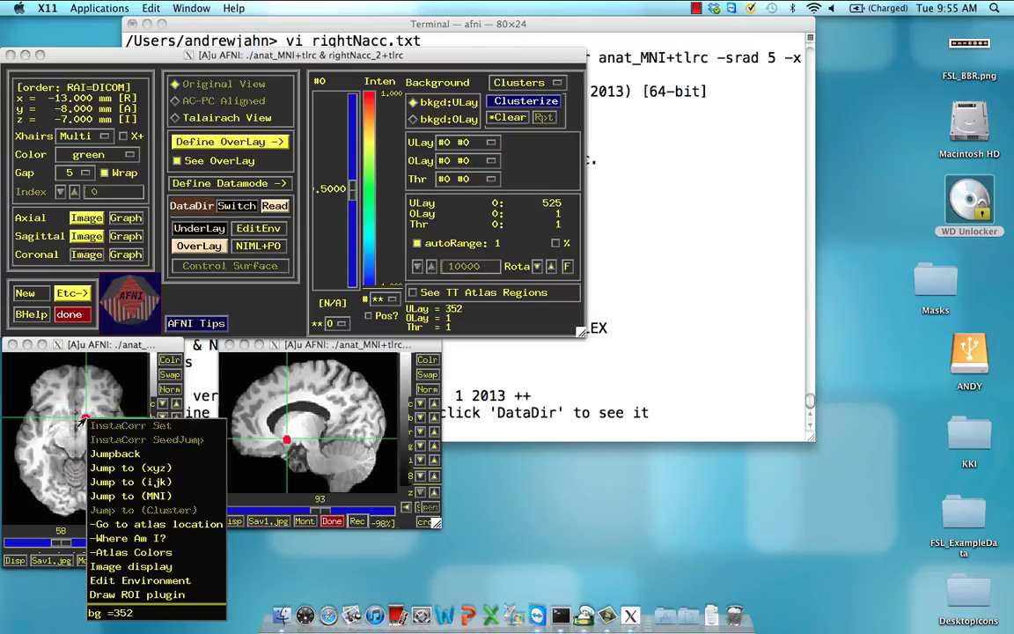
left_click(132, 538)
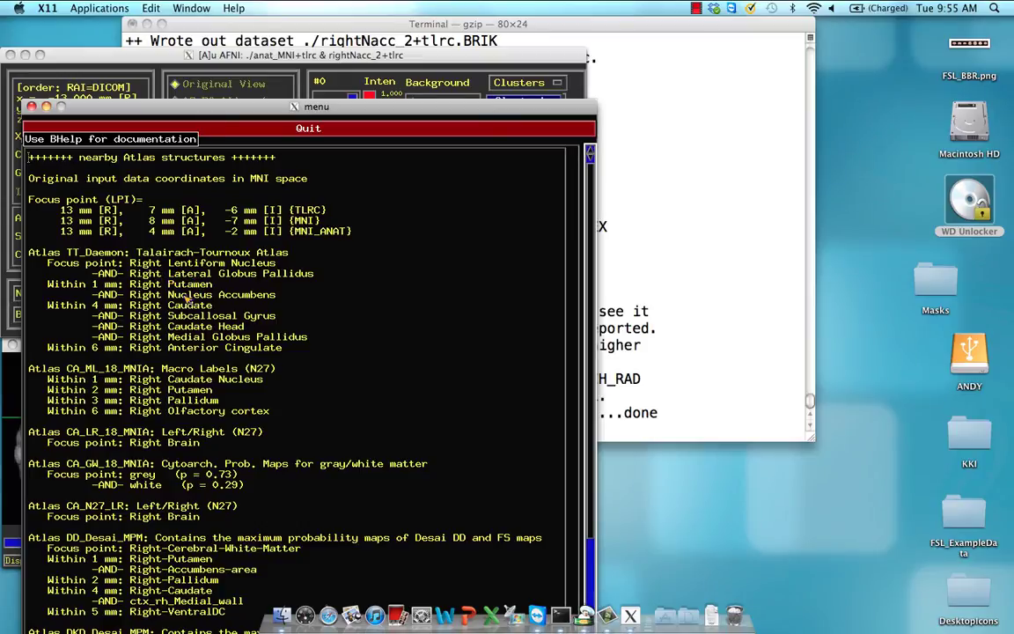
left_click(31, 107)
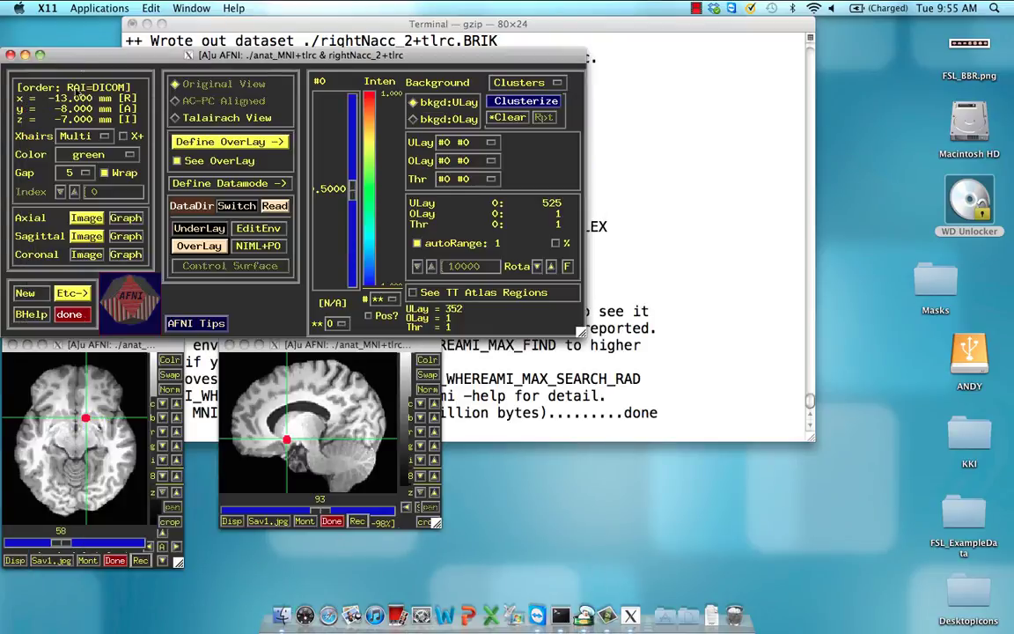